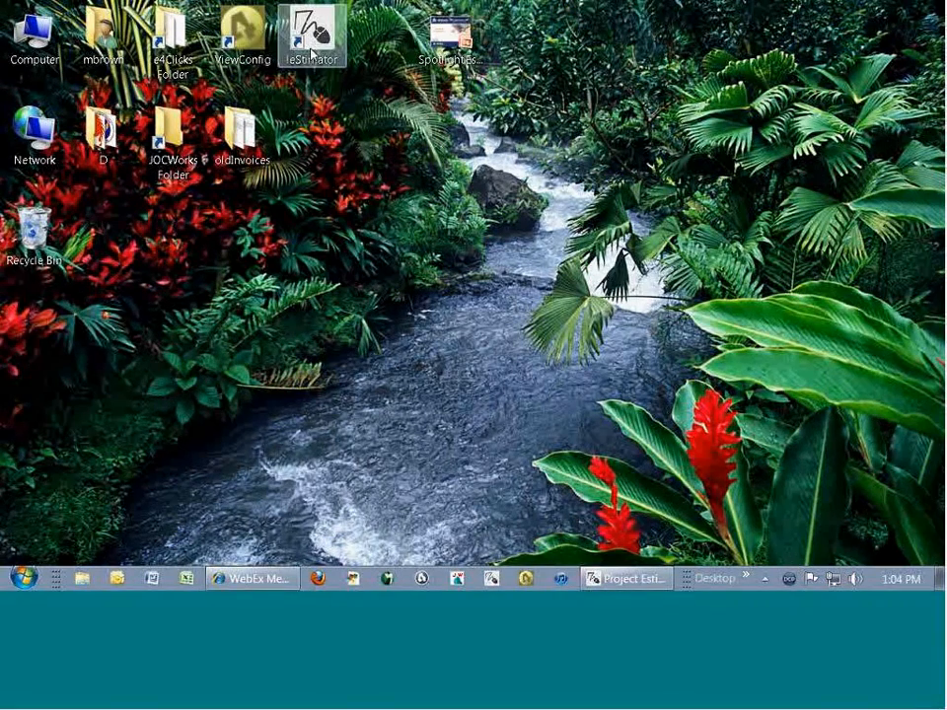
# Open Project Estimator and project 112000 Renovate Shop, and tag its Contractor A - Renovate Shop and Renovate Shop estimates
pyautogui.doubleClick(311, 50)
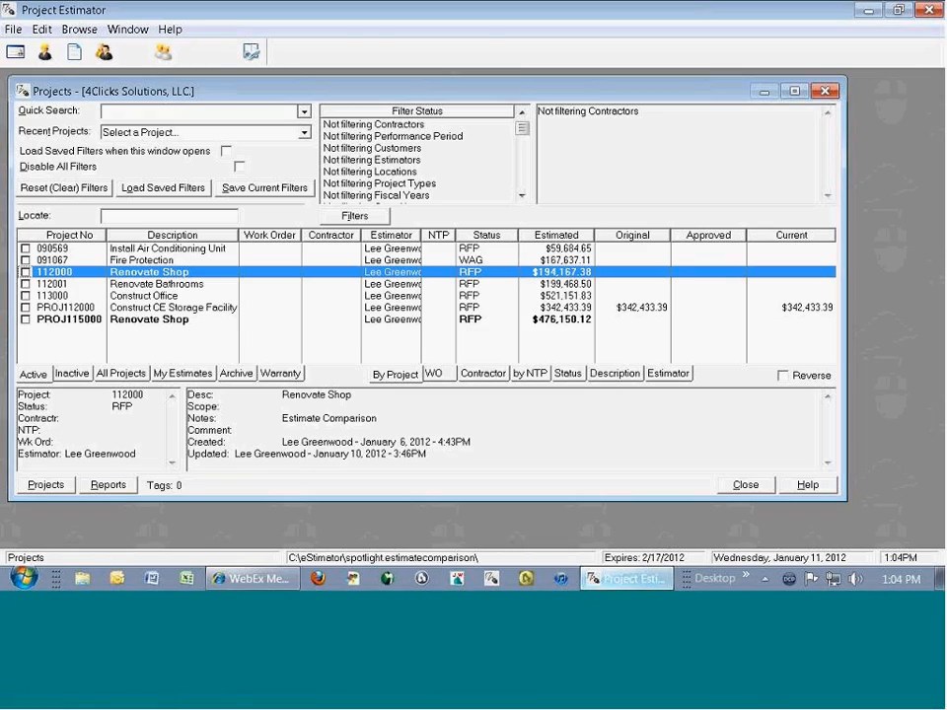
pyautogui.doubleClick(184, 273)
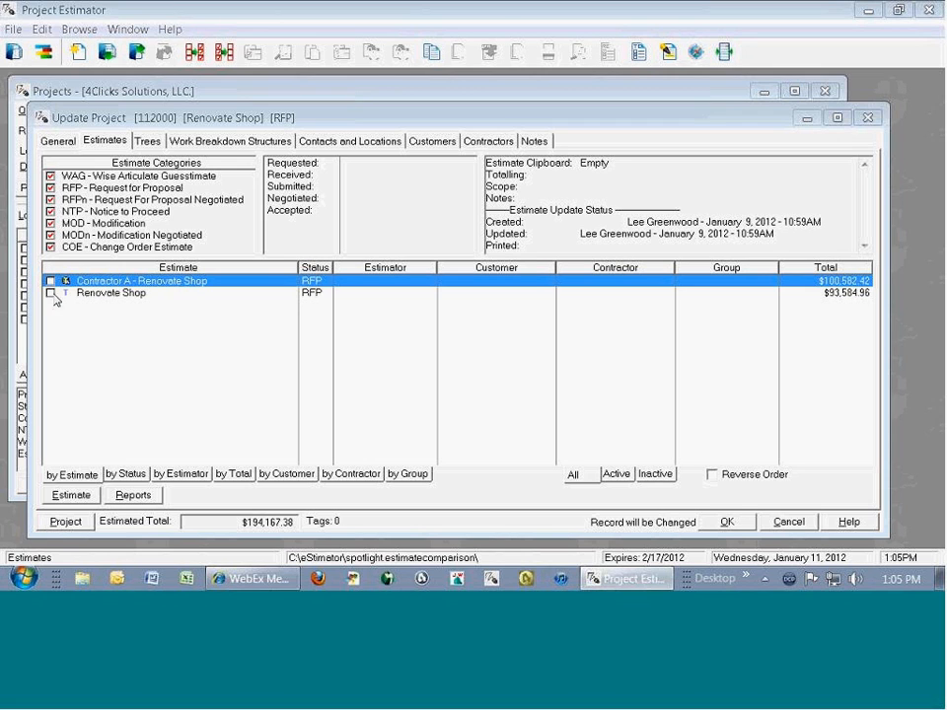
pyautogui.click(50, 282)
pyautogui.click(50, 293)
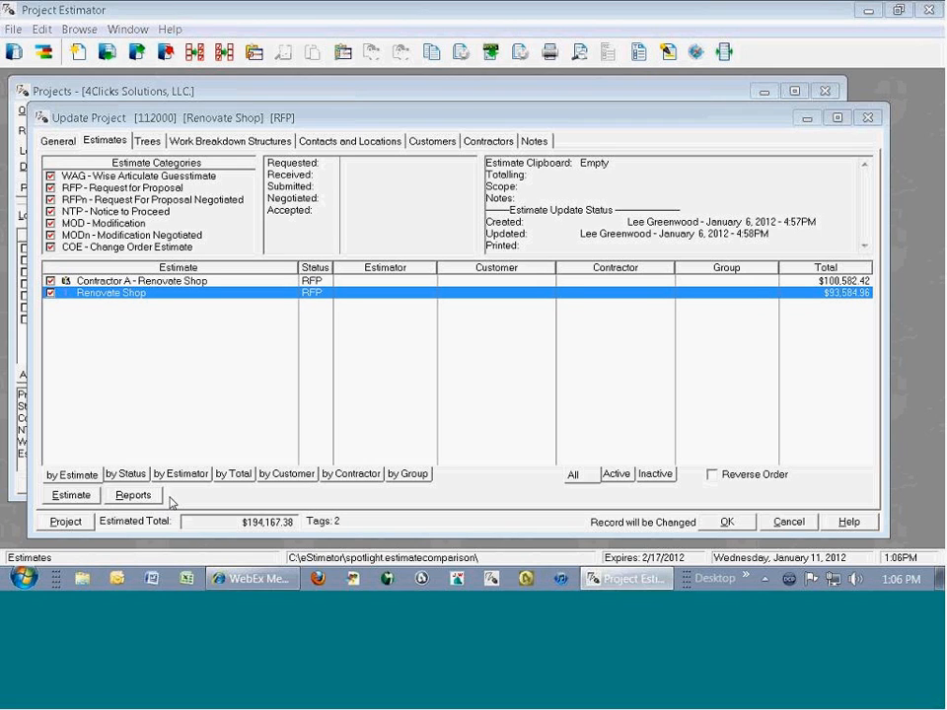
# Set up an Estimate Comparison report for the tagged estimates with Export to Adobe PDF as output
pyautogui.click(132, 494)
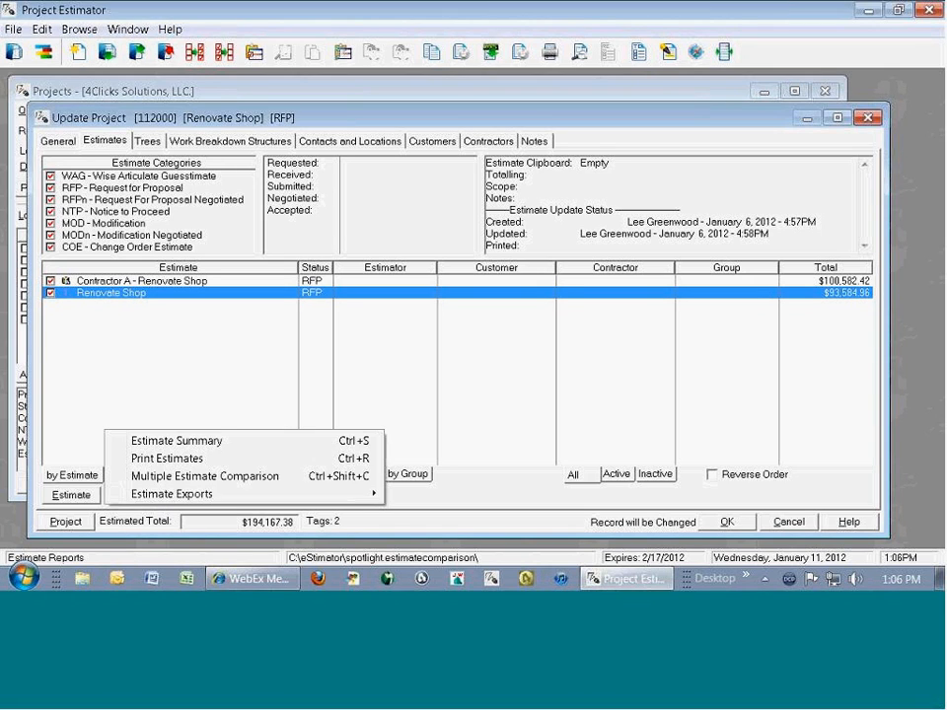
pyautogui.click(193, 460)
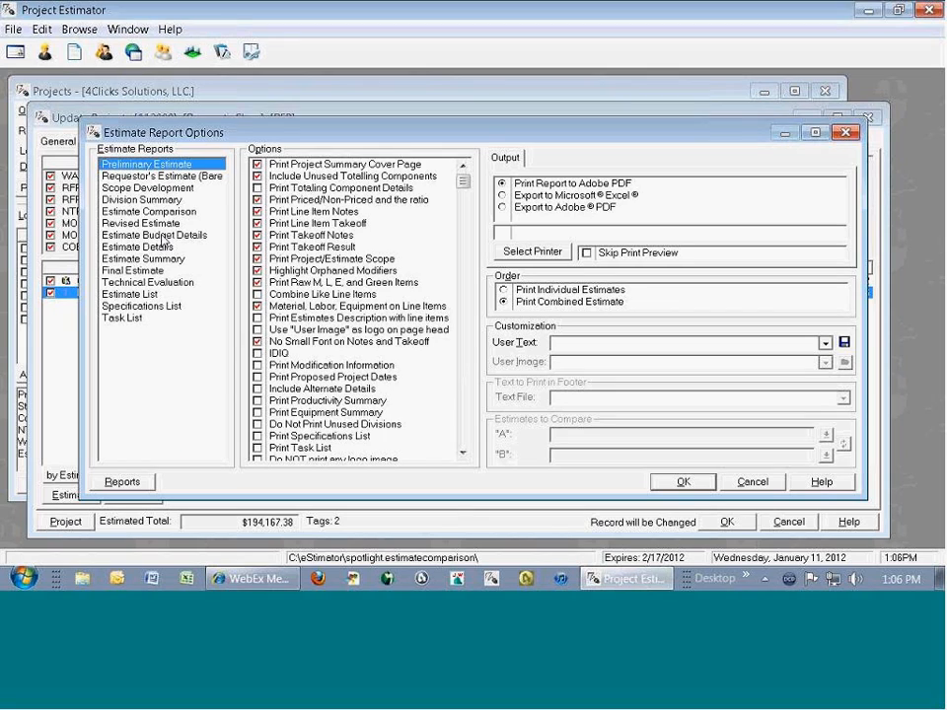
pyautogui.click(150, 212)
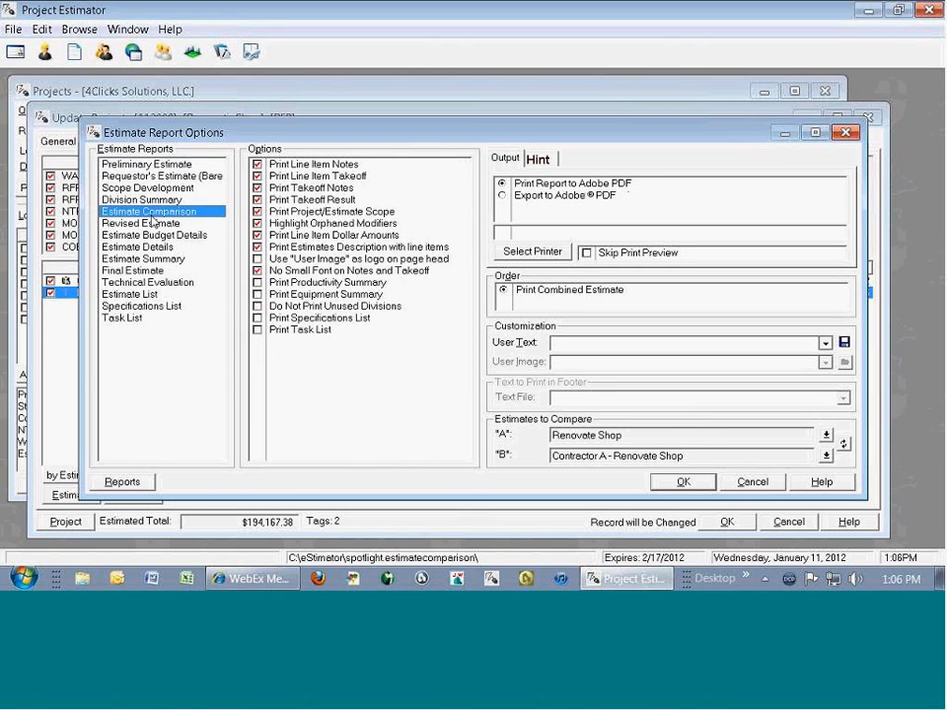
pyautogui.click(518, 195)
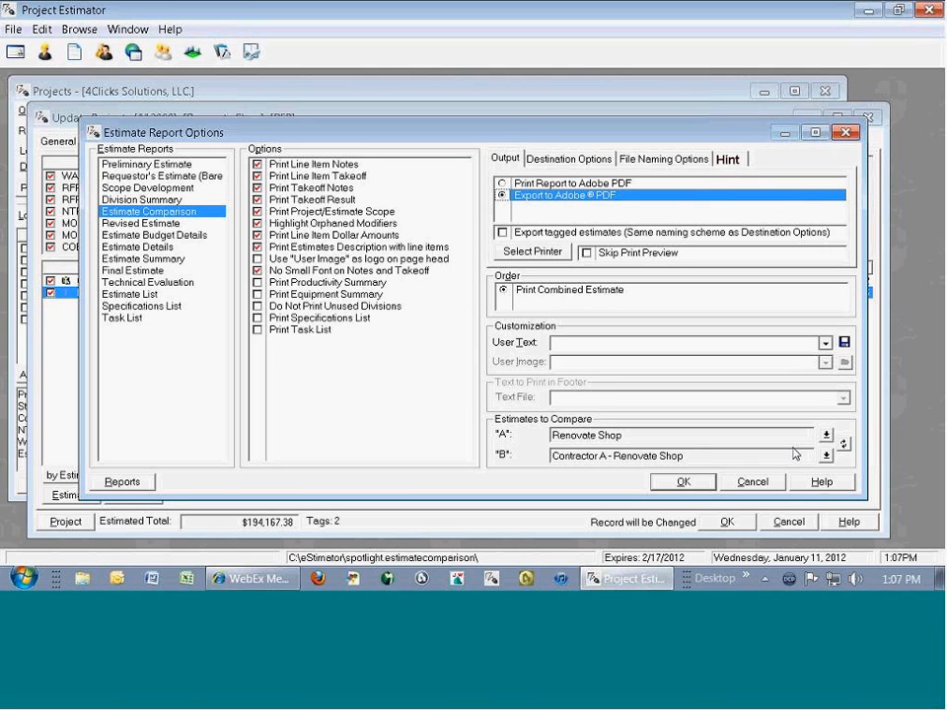
pyautogui.click(844, 445)
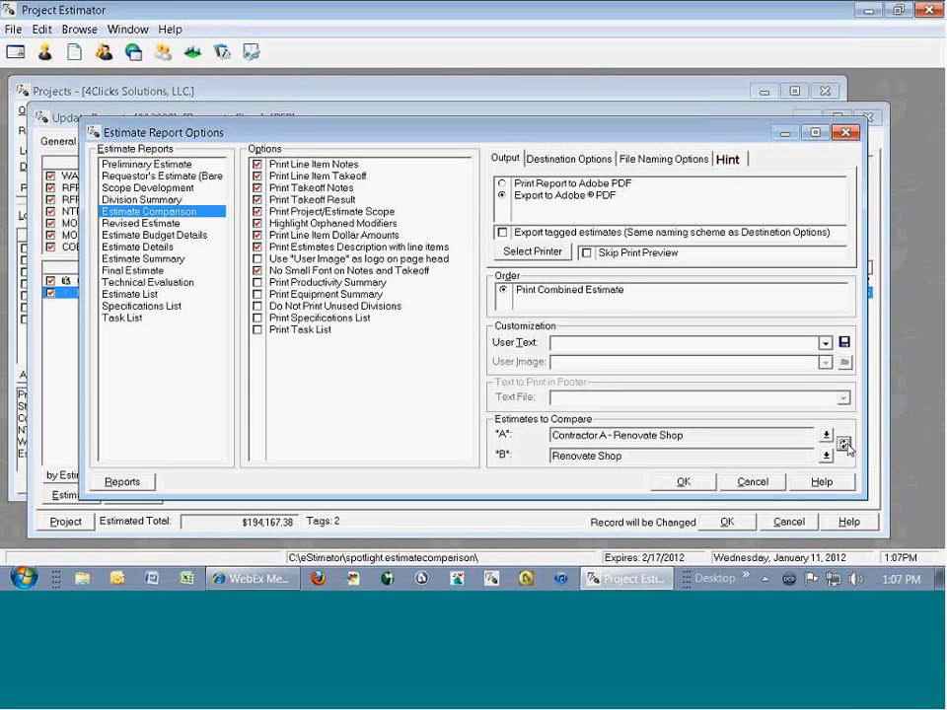
pyautogui.click(843, 444)
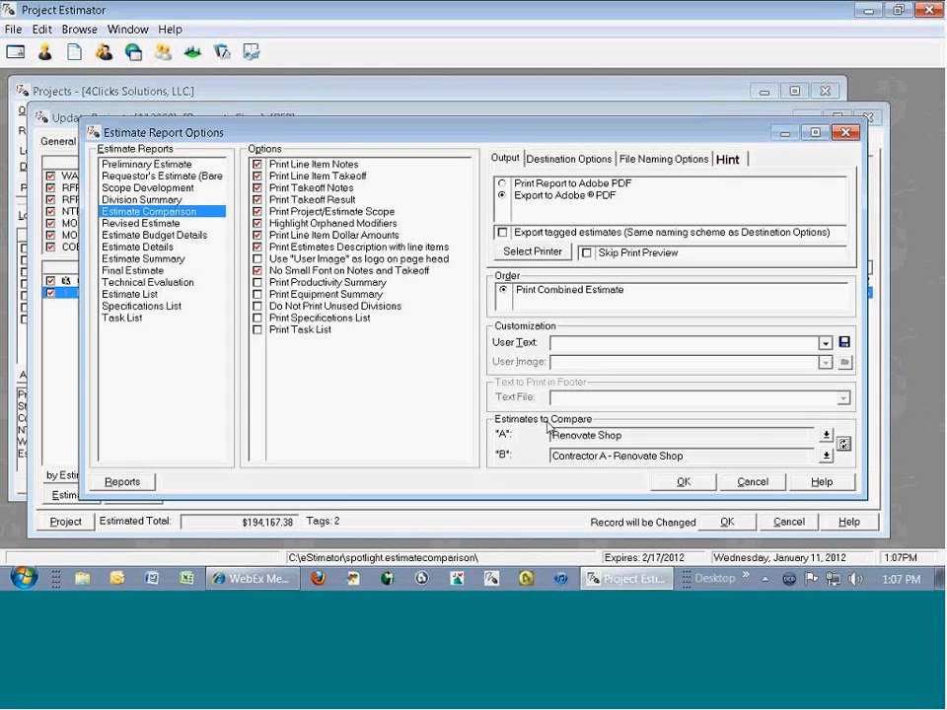
pyautogui.click(826, 460)
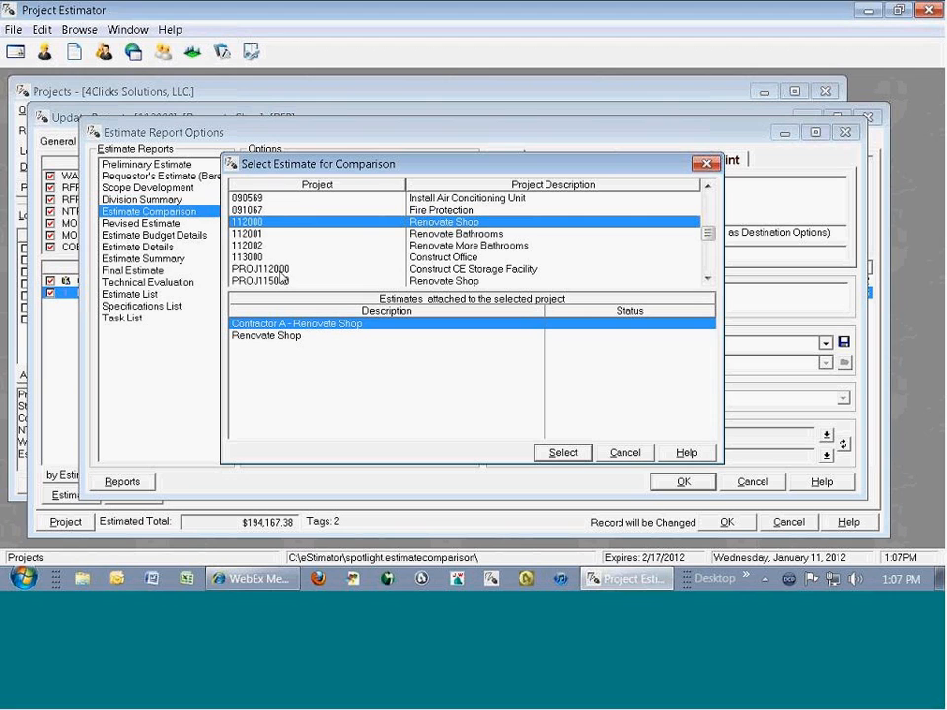
pyautogui.click(628, 457)
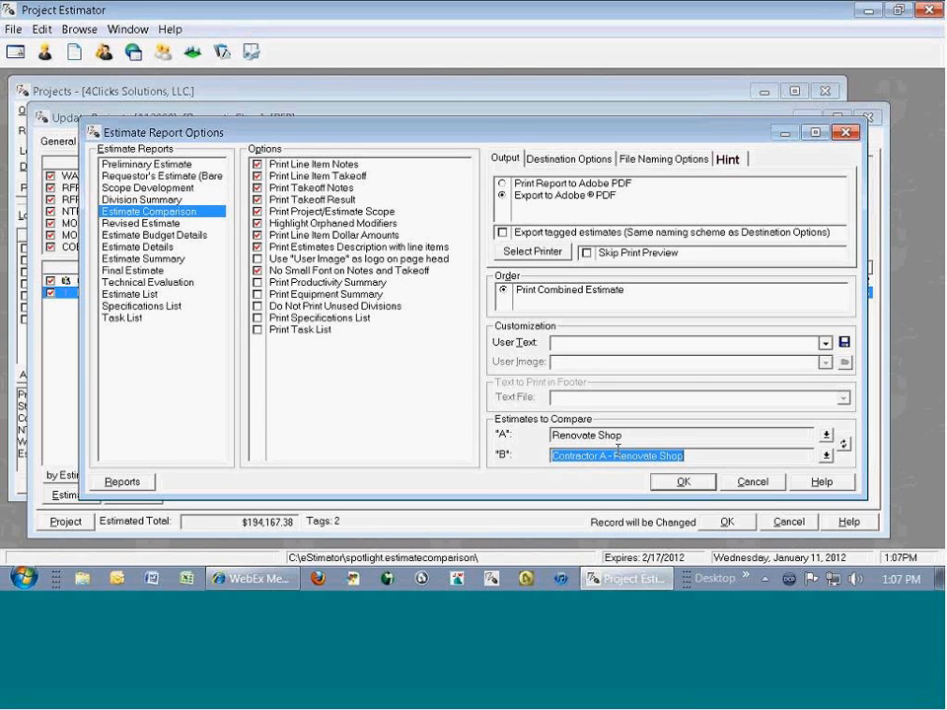
# Export the Estimate Comparison report to PDF, retrying past the missing disk error, and open the exported file
pyautogui.click(685, 483)
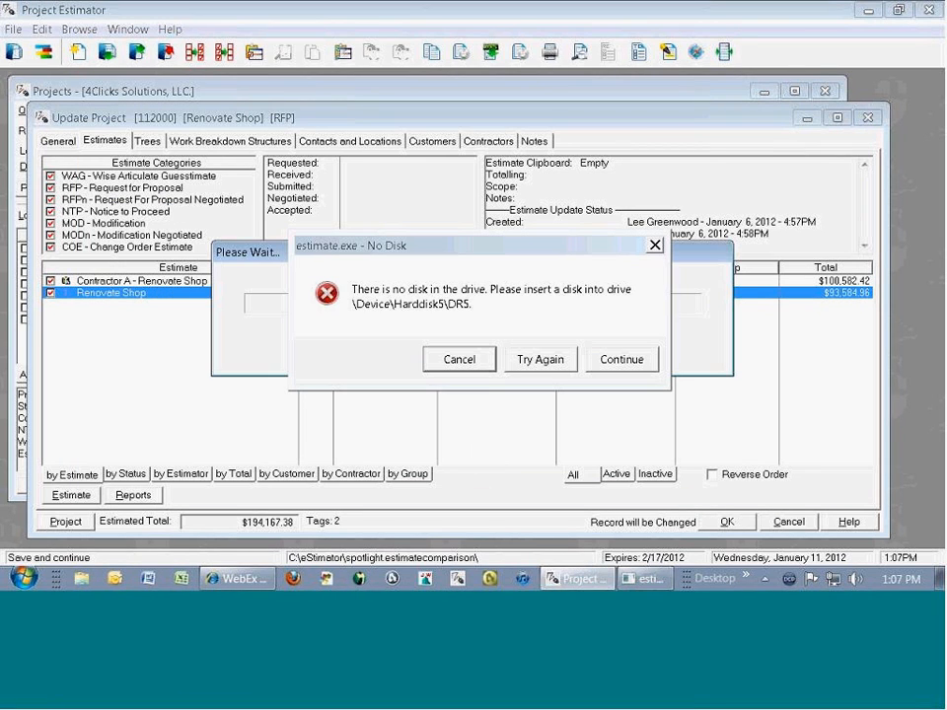
pyautogui.click(531, 361)
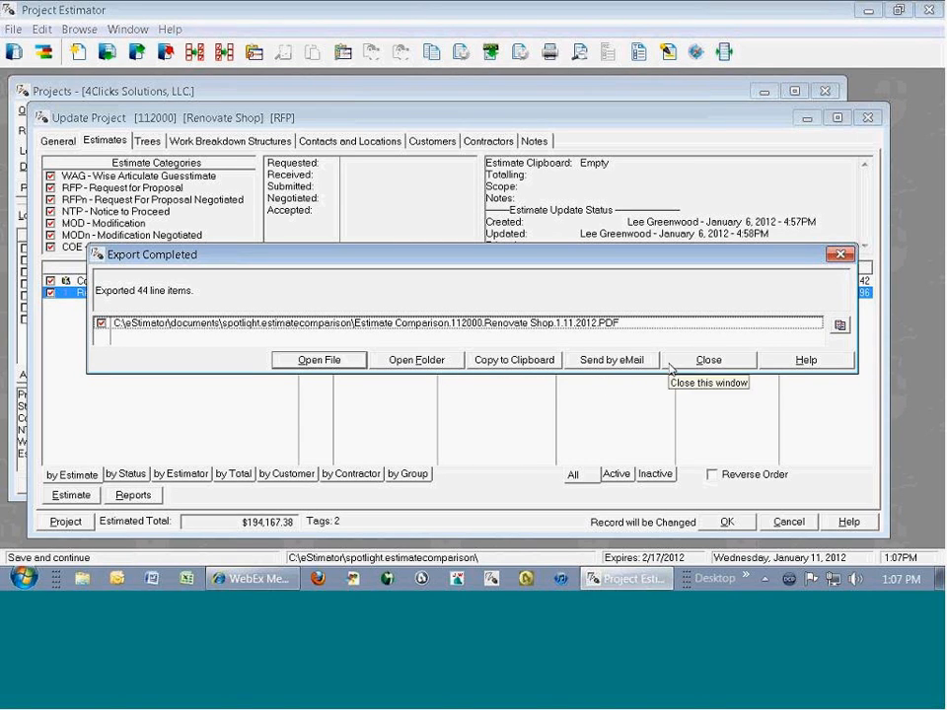
pyautogui.click(319, 360)
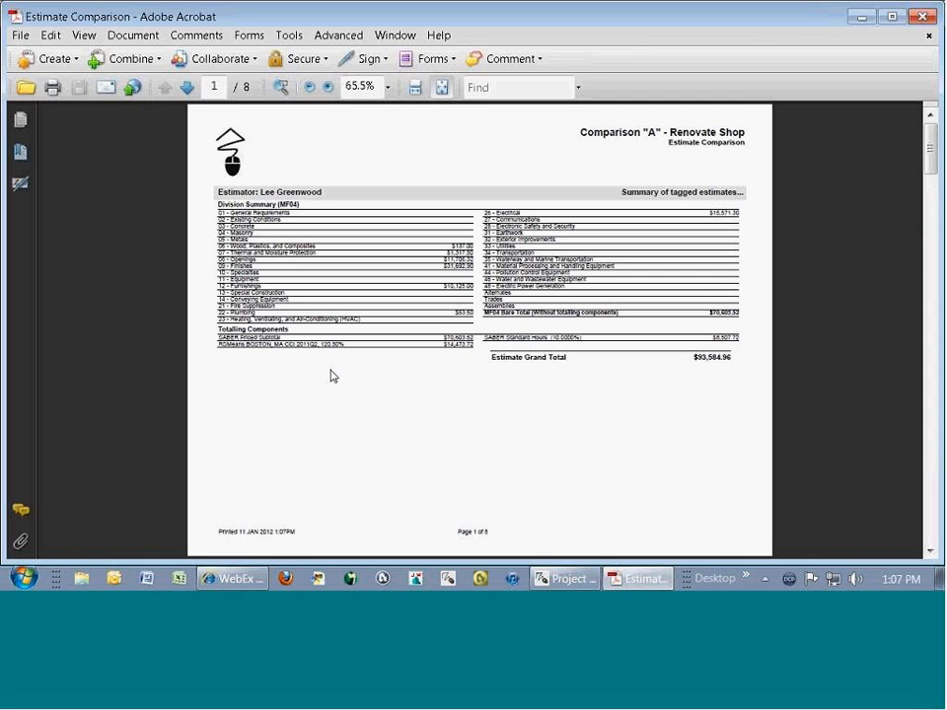
# Review the comparison PDF full screen, from both division summaries to the line item variances on page 4
pyautogui.hotkey('ctrl', 'l')
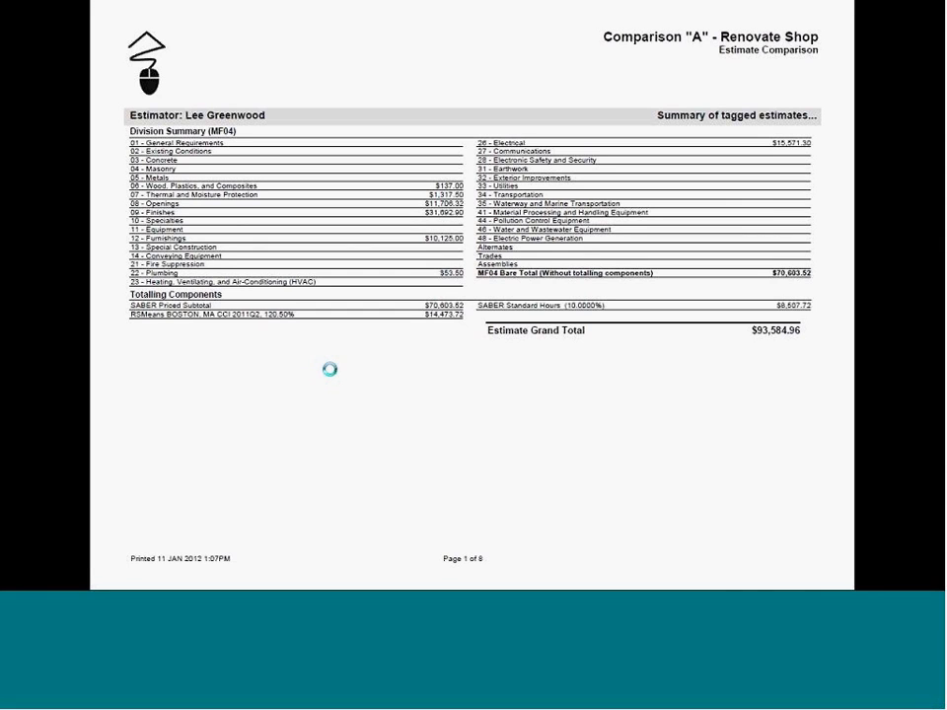
pyautogui.click(749, 138)
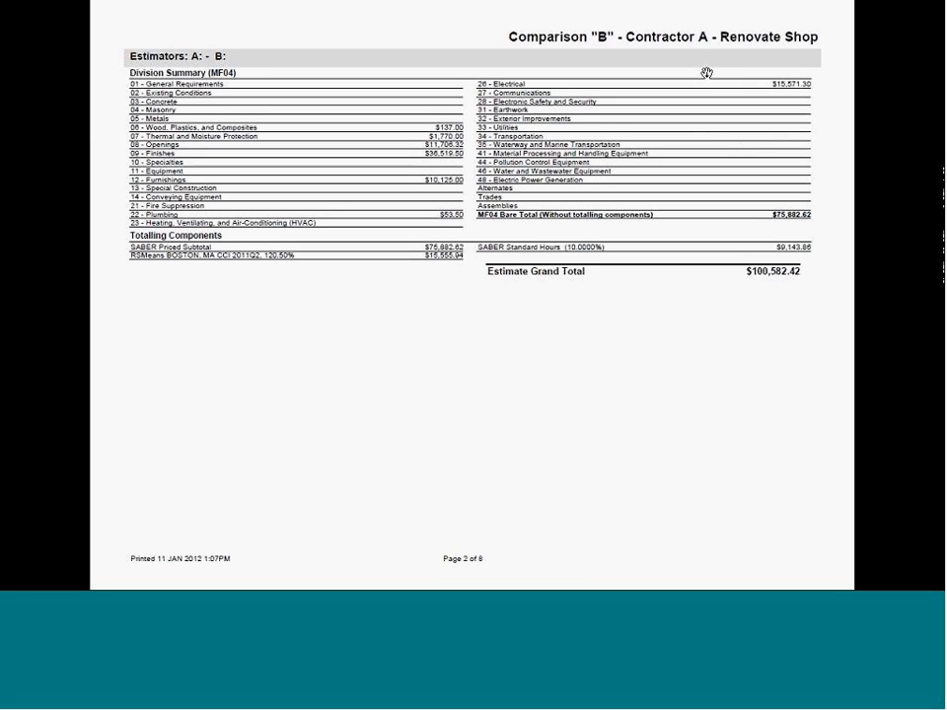
pyautogui.click(556, 143)
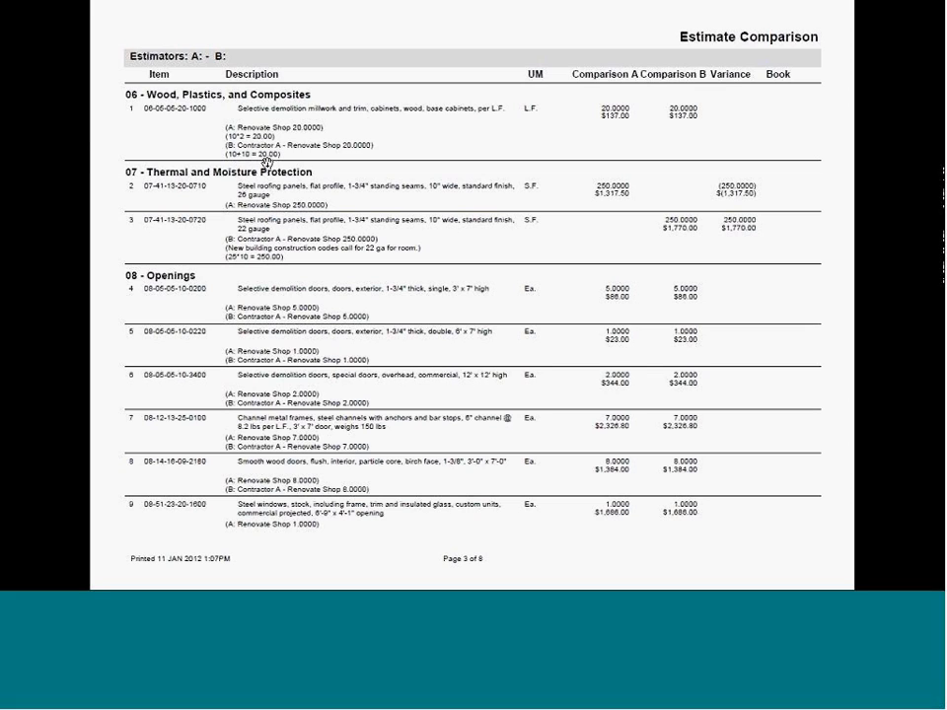
pyautogui.click(650, 419)
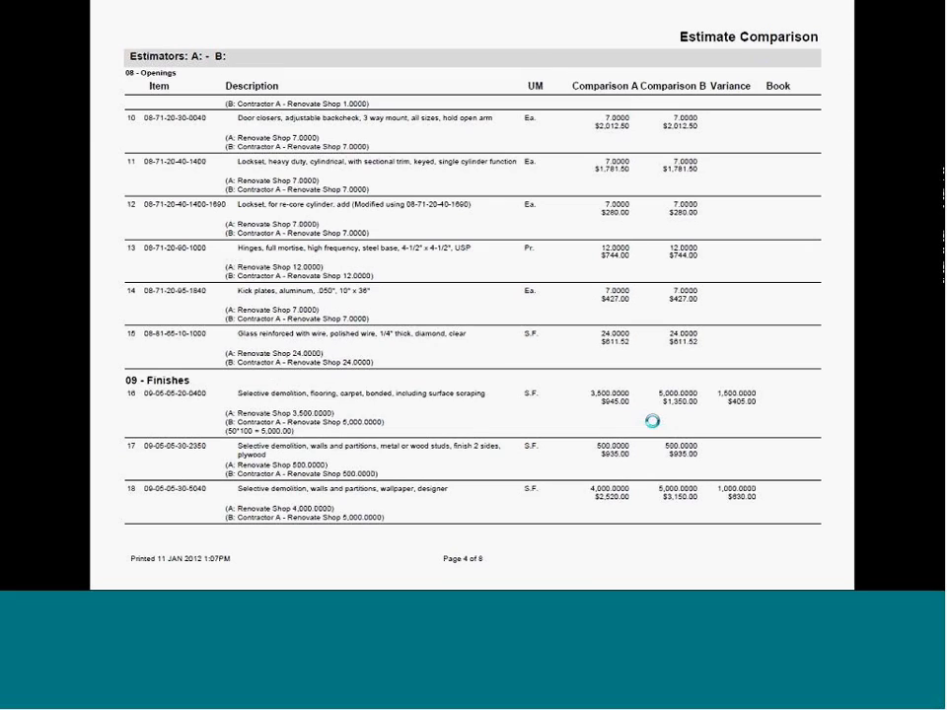
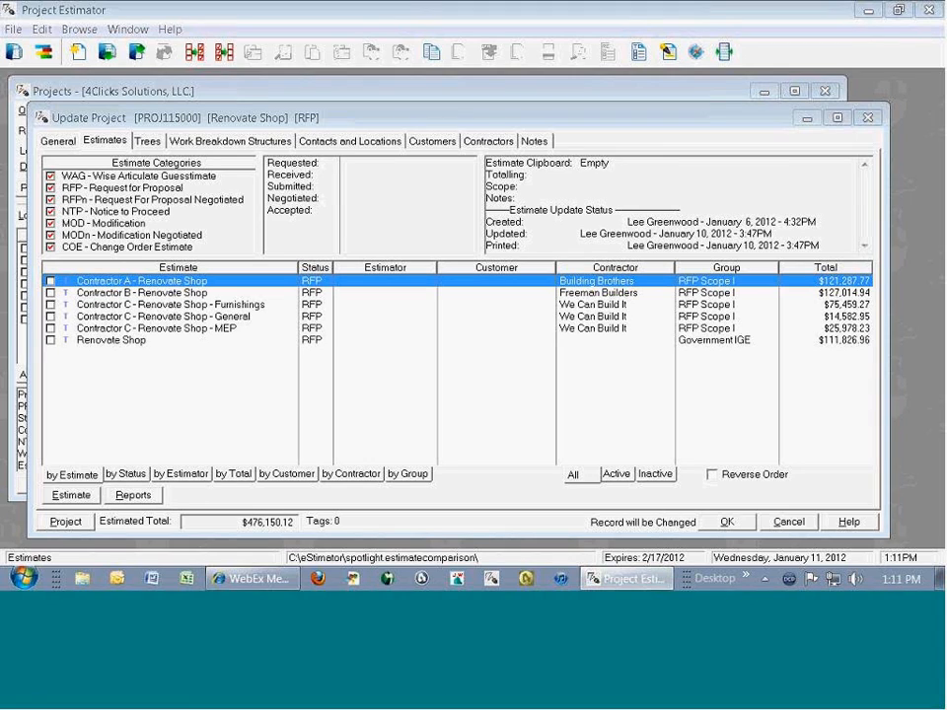
# Tag all the estimates of project PROJ115000 Renovate Shop
pyautogui.click(135, 293)
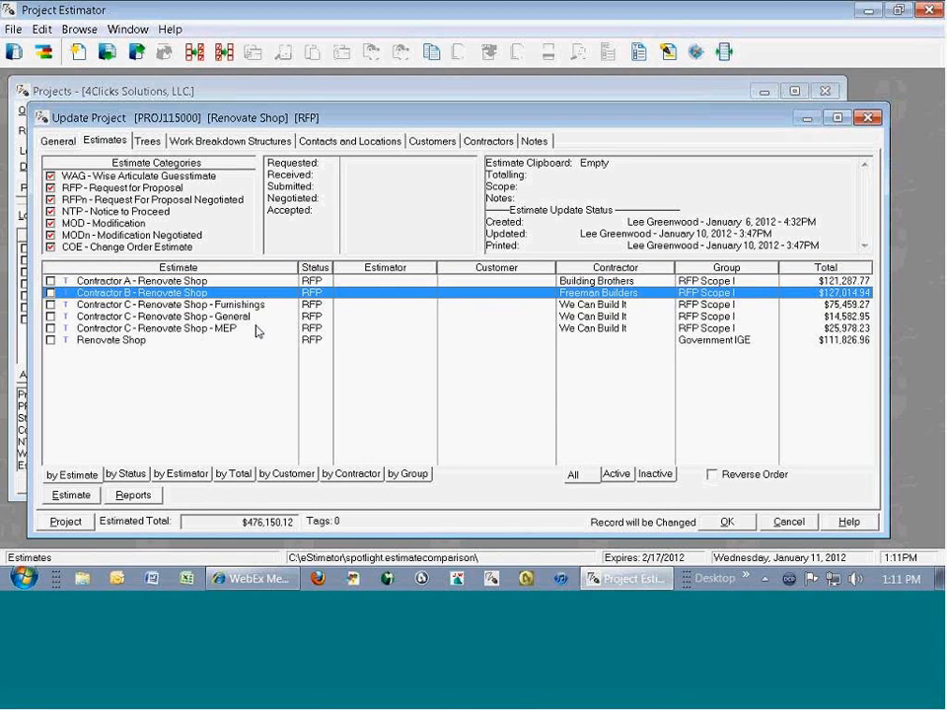
pyautogui.hotkey('ctrl', 'a')
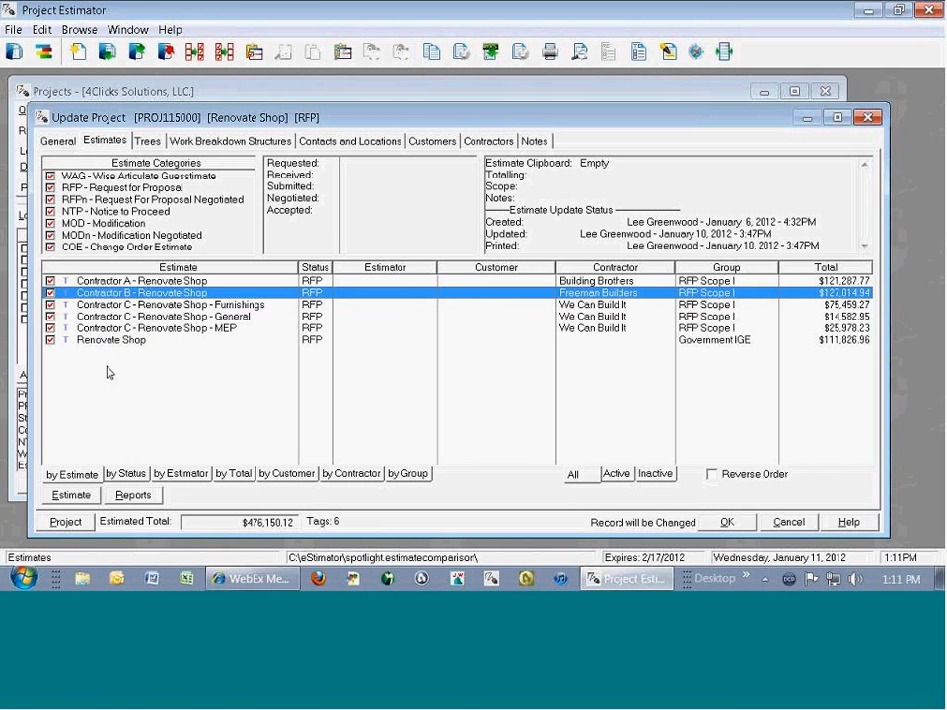
pyautogui.click(155, 497)
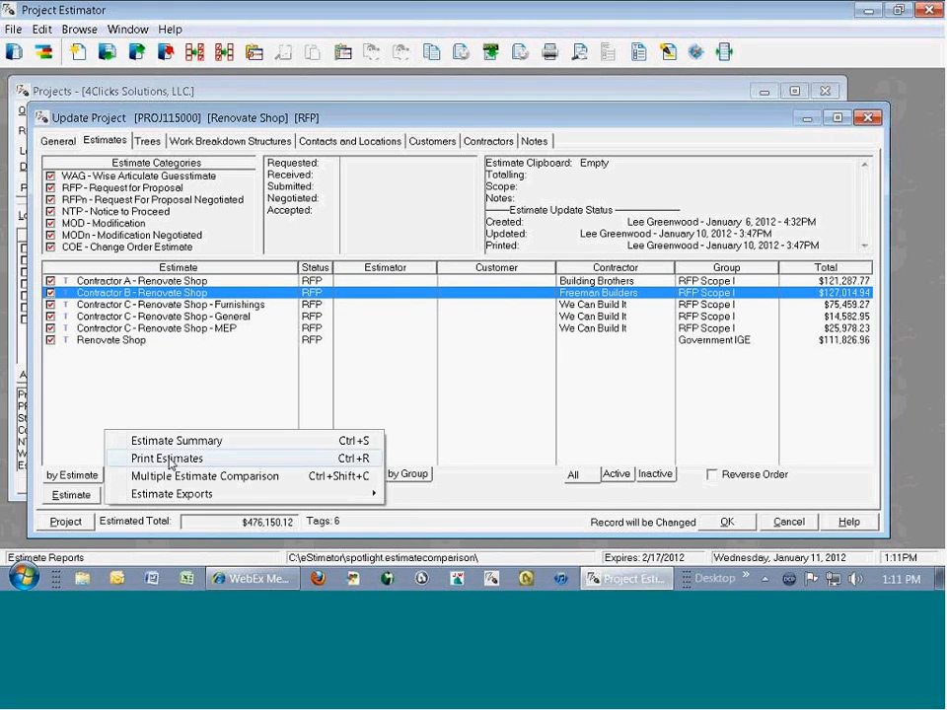
pyautogui.click(234, 477)
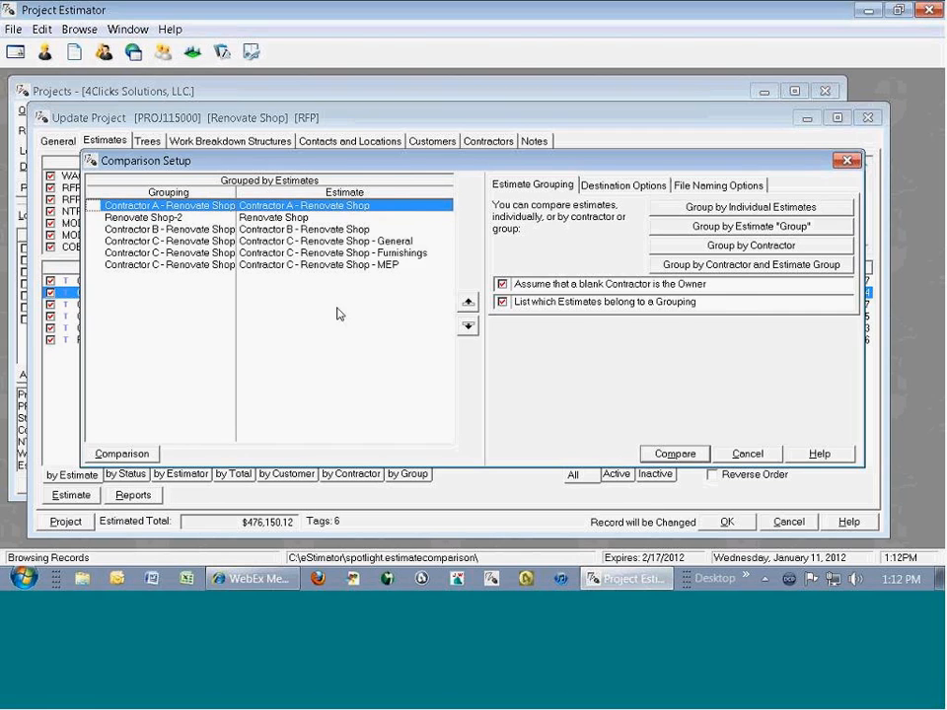
pyautogui.press('Escape')
pyautogui.click(151, 329)
pyautogui.click(155, 341)
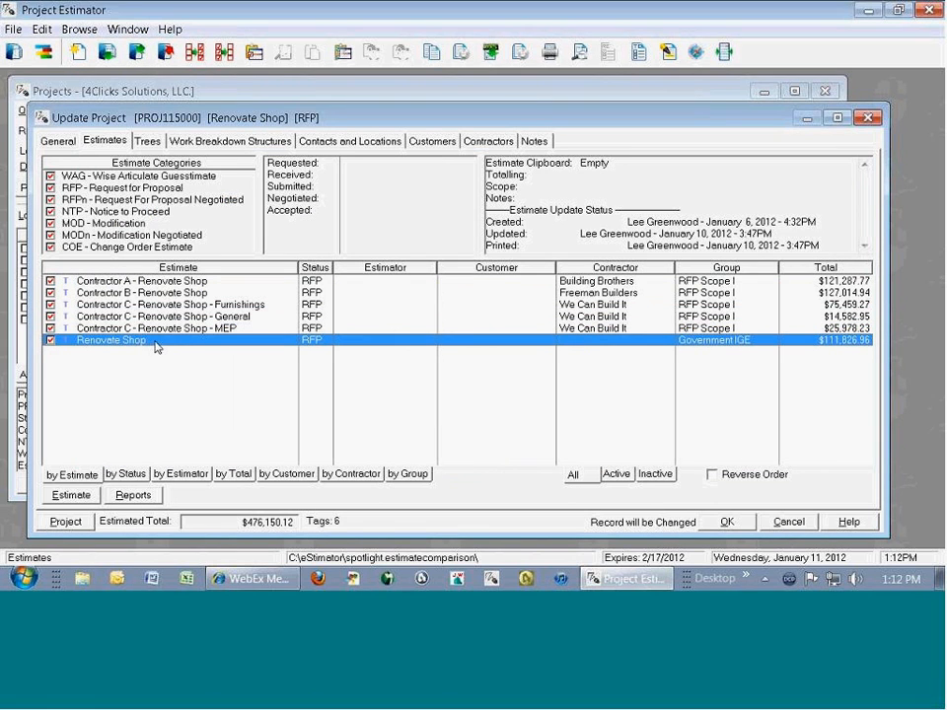
# Set up a Multiple Estimate Comparison of the tagged estimates, grouped by contractor, with the Owner grouping moved above Building Brothers
pyautogui.click(133, 495)
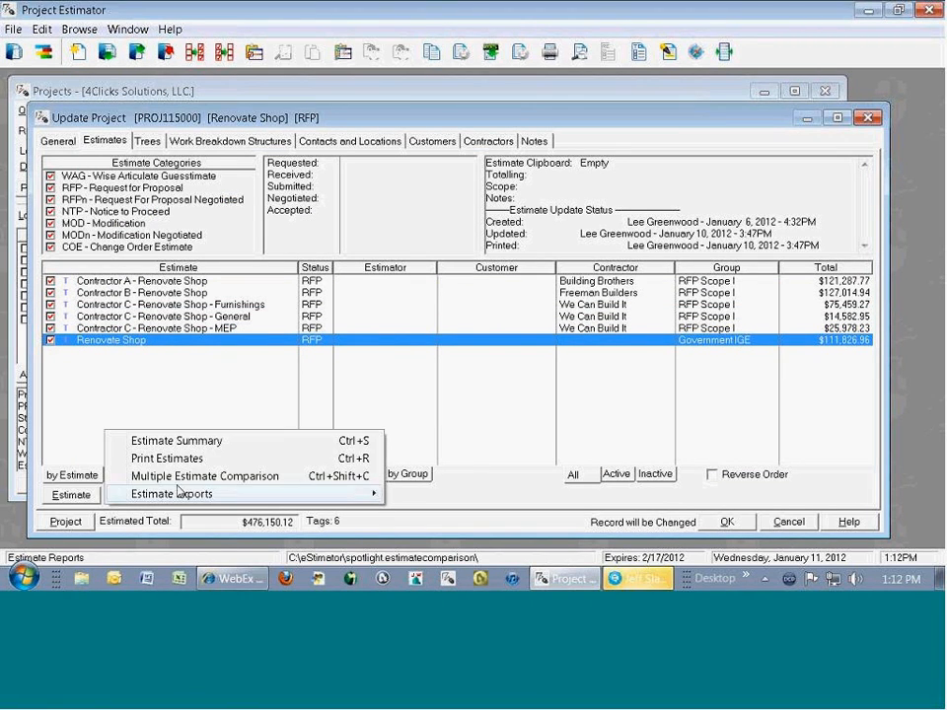
pyautogui.click(193, 476)
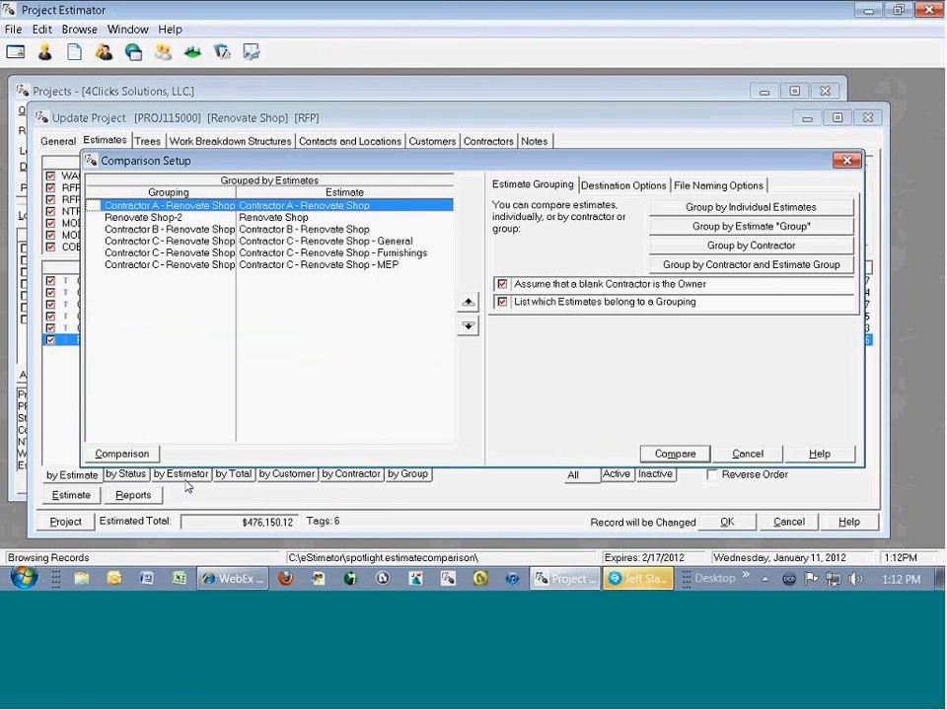
pyautogui.click(794, 247)
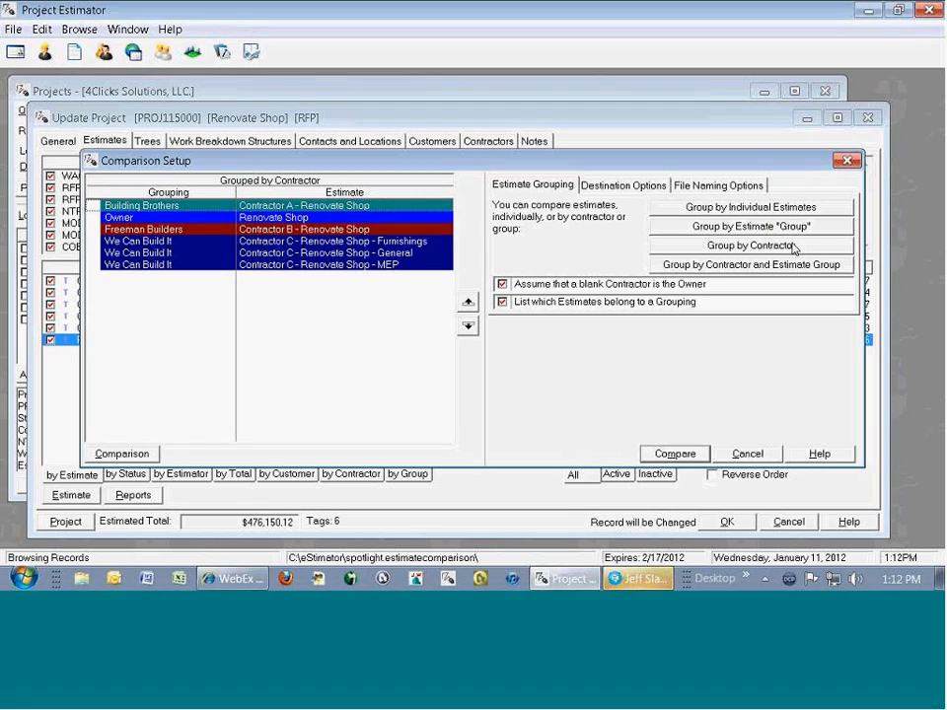
pyautogui.click(143, 222)
pyautogui.click(469, 302)
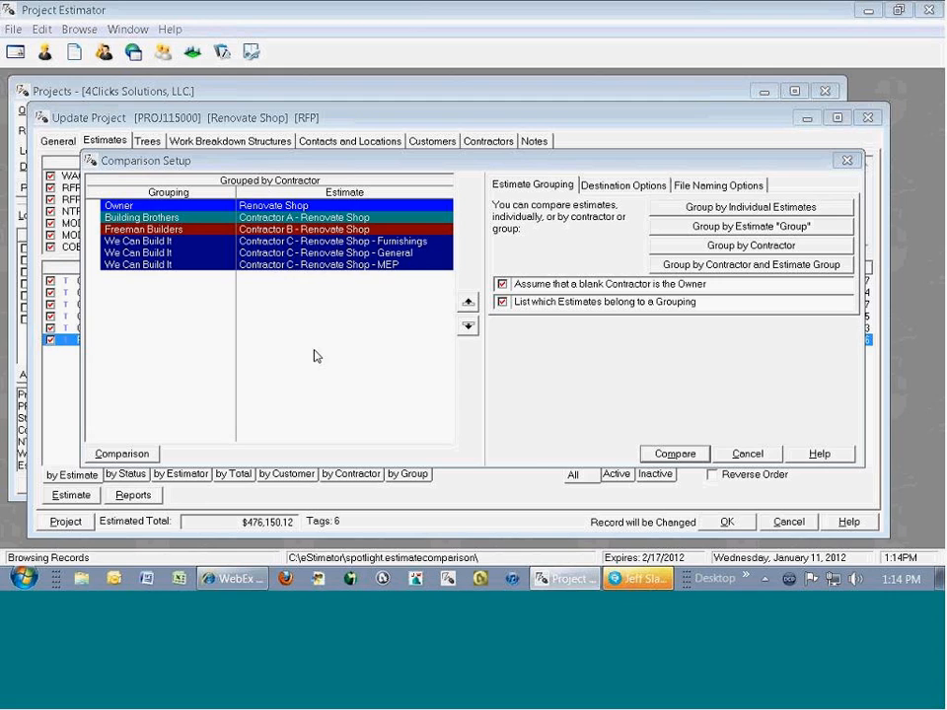
pyautogui.click(143, 210)
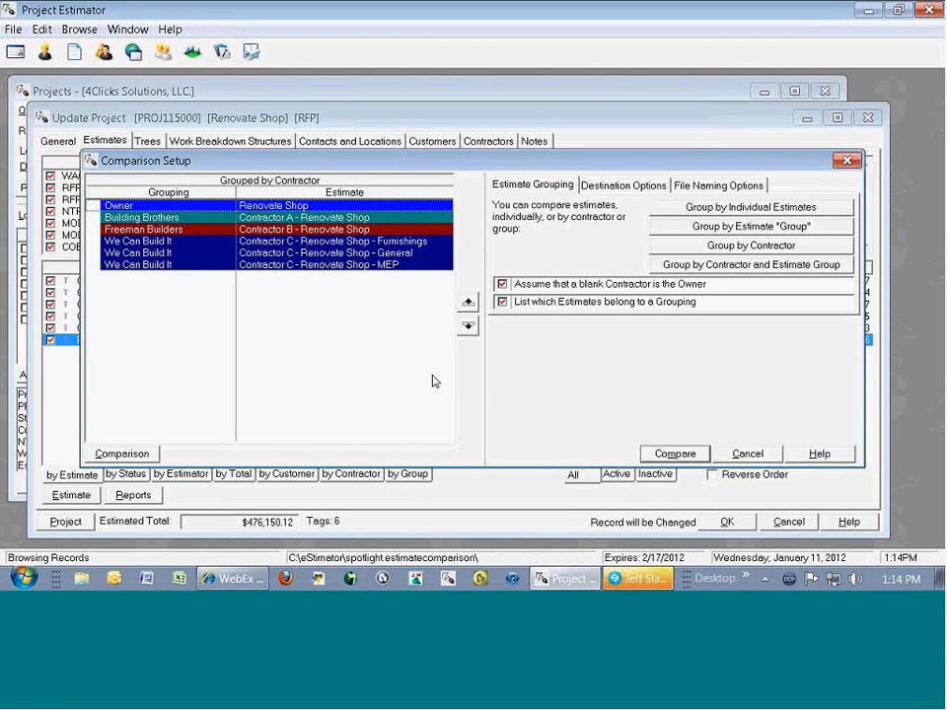
# Run the multiple estimate comparison and open the generated XLS report in Excel
pyautogui.click(671, 452)
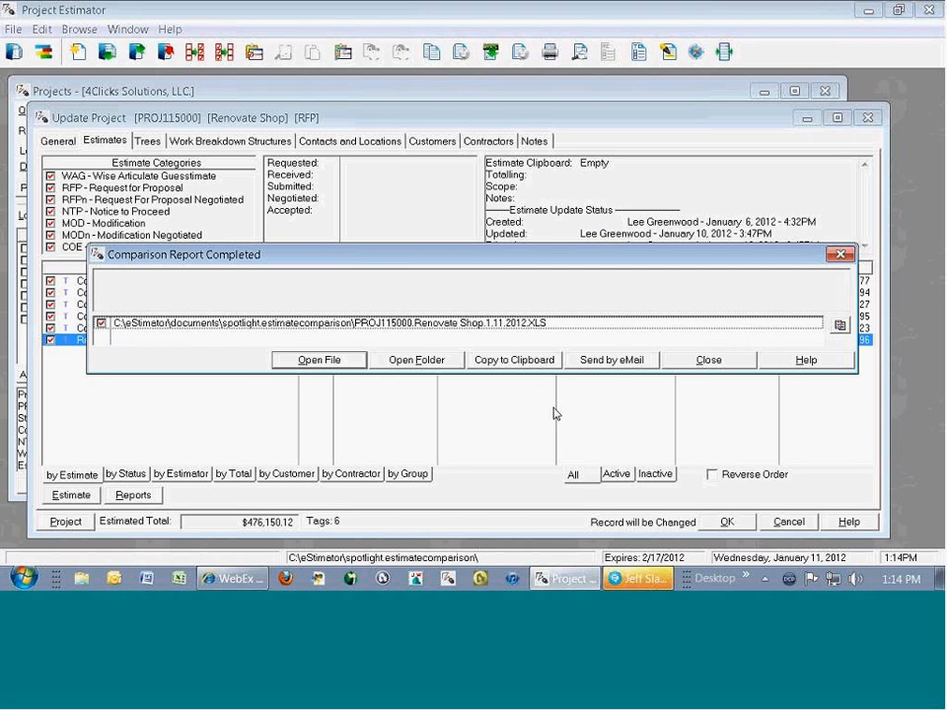
pyautogui.click(345, 362)
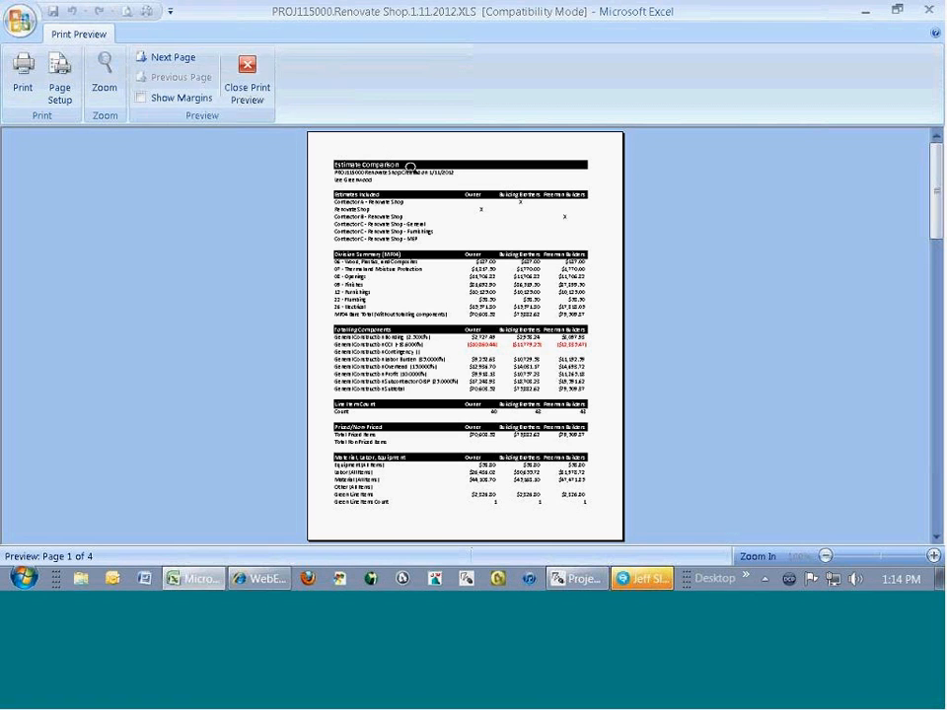
# Scale the comparison sheet to fit 1 page wide by 1 tall and leave the print preview
pyautogui.click(59, 74)
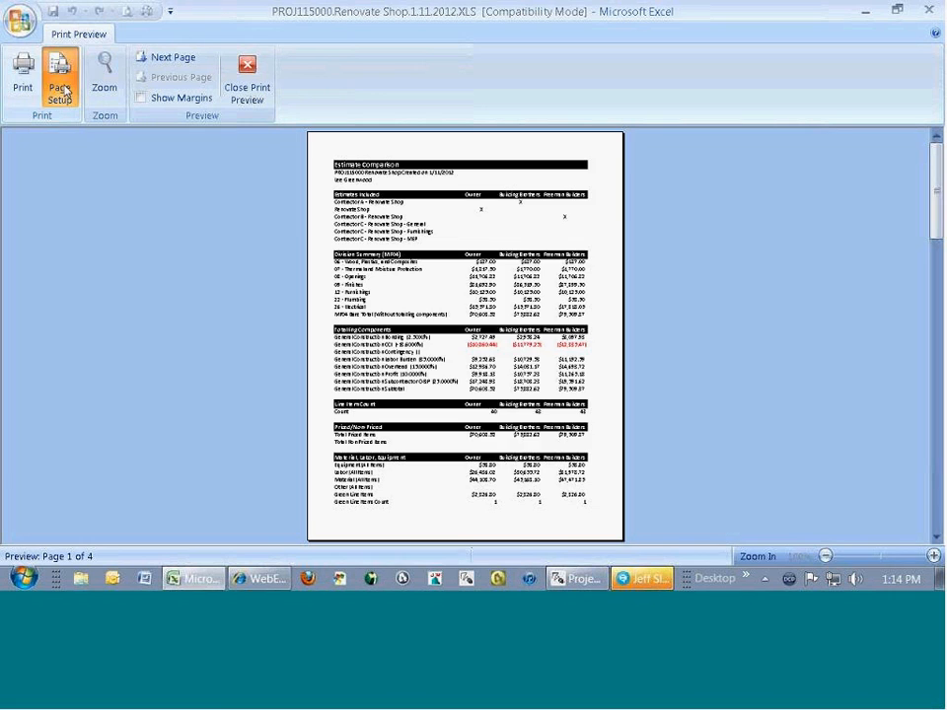
pyautogui.click(460, 323)
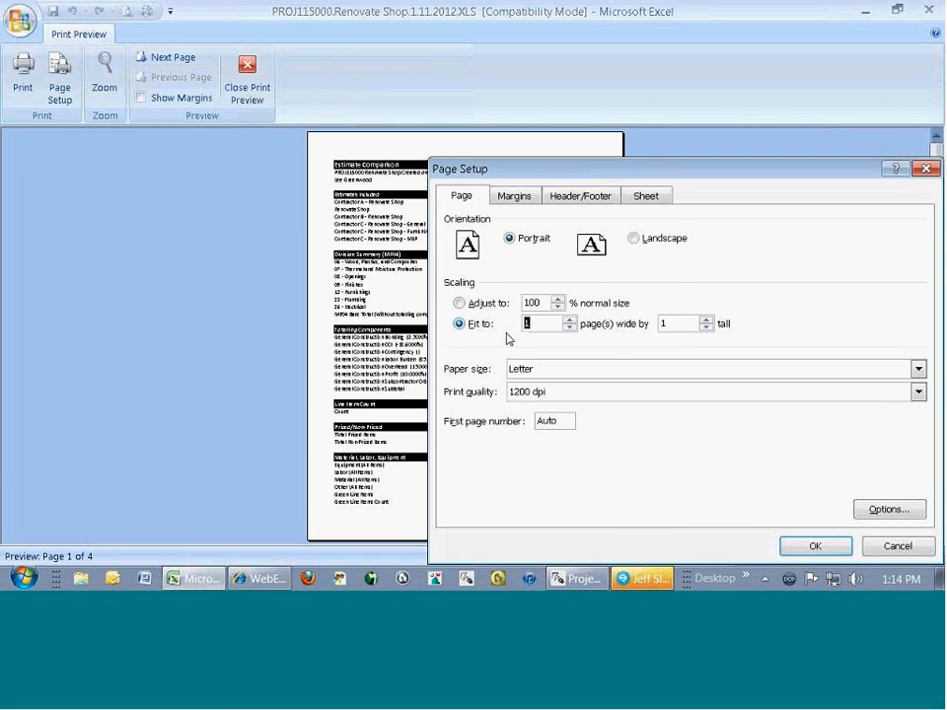
pyautogui.click(823, 546)
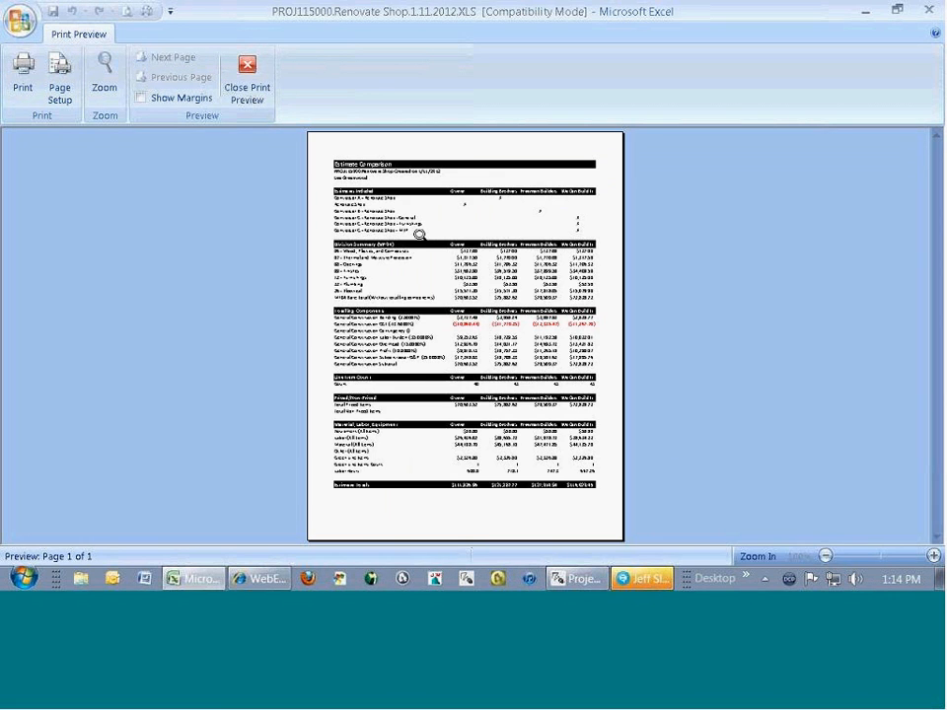
pyautogui.click(244, 79)
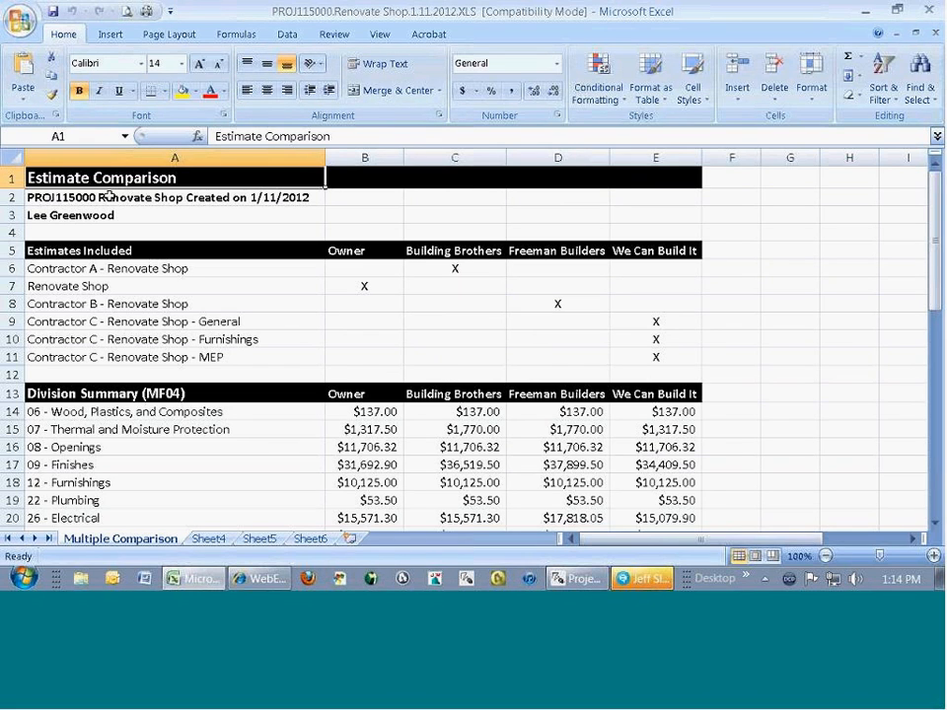
# Examine the Estimates Included section to see which estimates belong to Owner, Building Brothers, Freeman Builders and We Can Build It
pyautogui.press('F2')
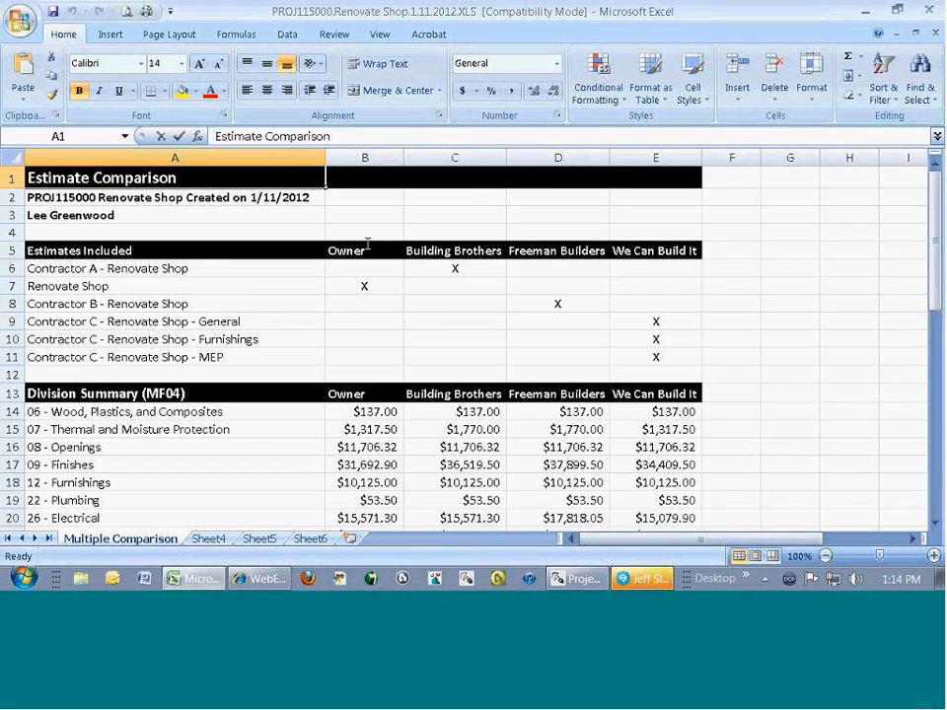
pyautogui.click(366, 286)
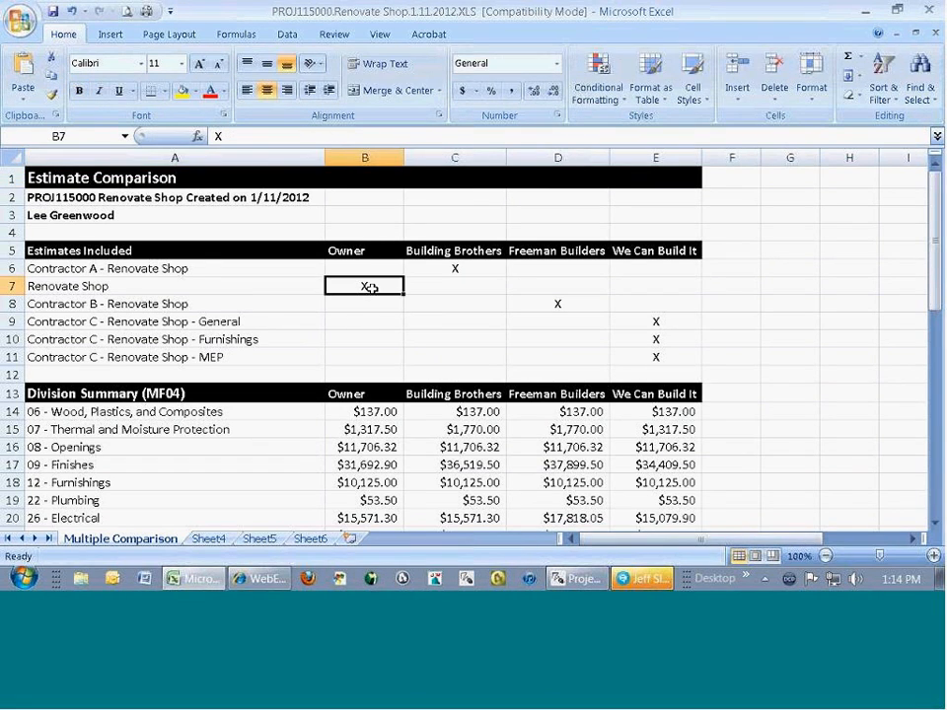
pyautogui.click(485, 249)
pyautogui.click(537, 252)
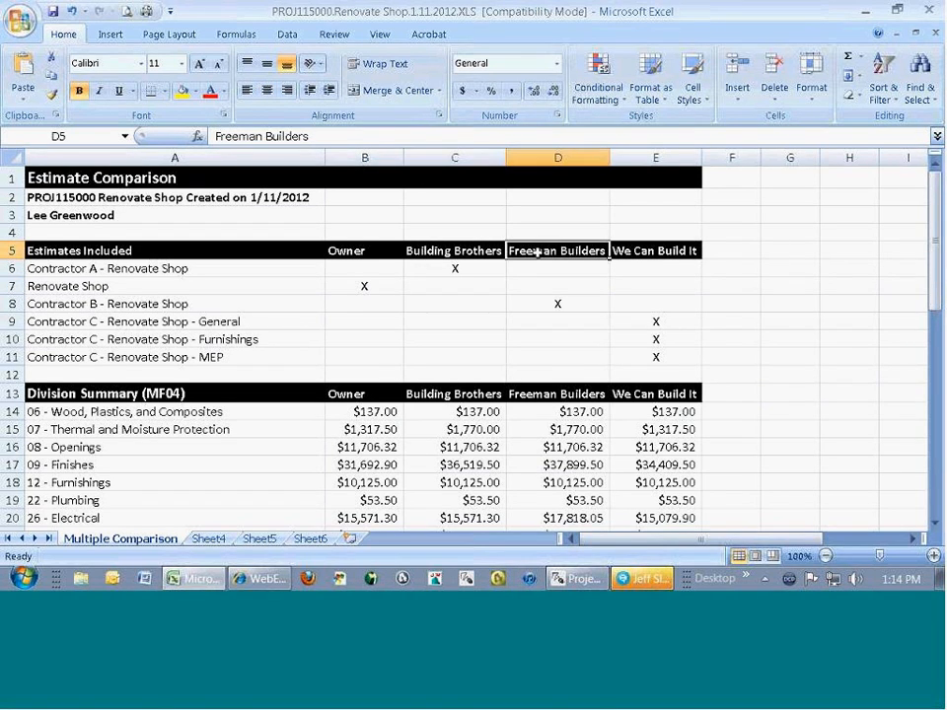
pyautogui.click(667, 248)
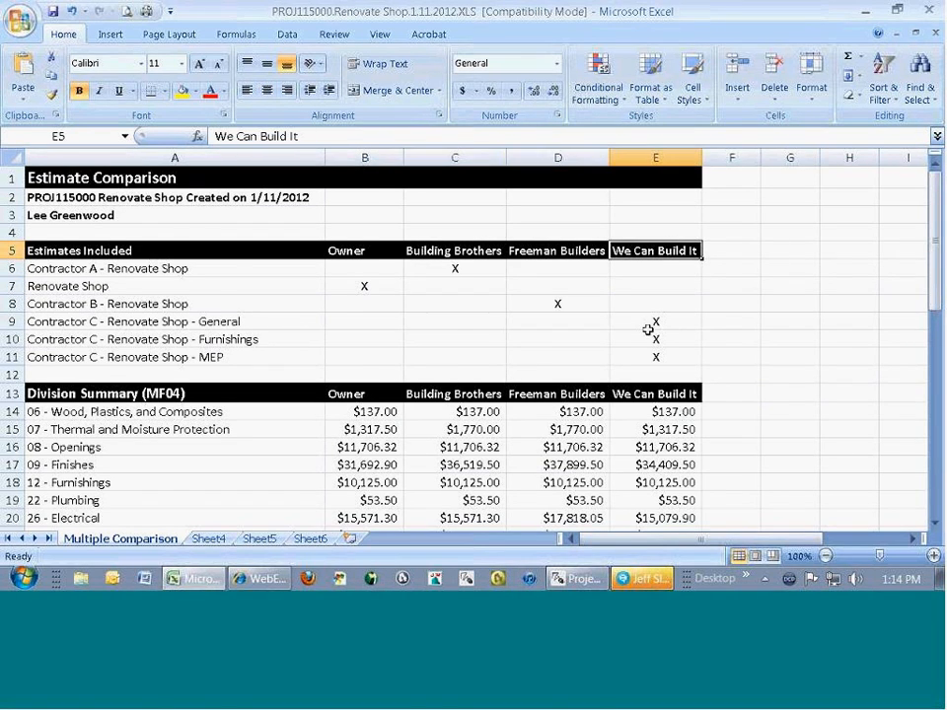
# Compare the division summary and totalling components across the groupings, checking the General Construction Profit amounts of the three contractors
pyautogui.scroll(-1, 353, 303)
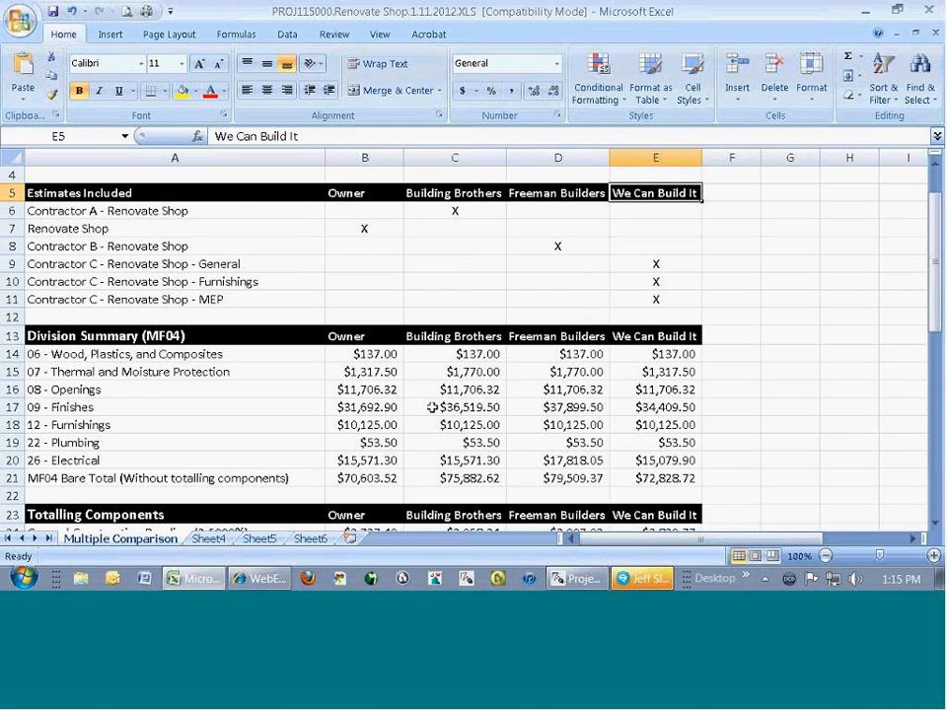
pyautogui.scroll(-2, 431, 407)
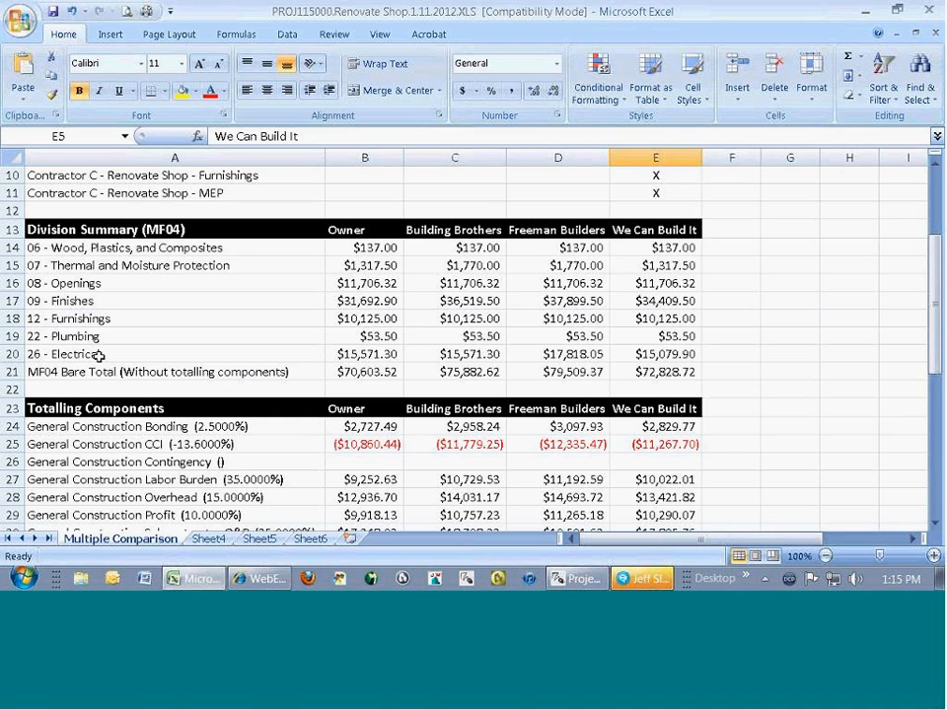
pyautogui.scroll(-5, 229, 372)
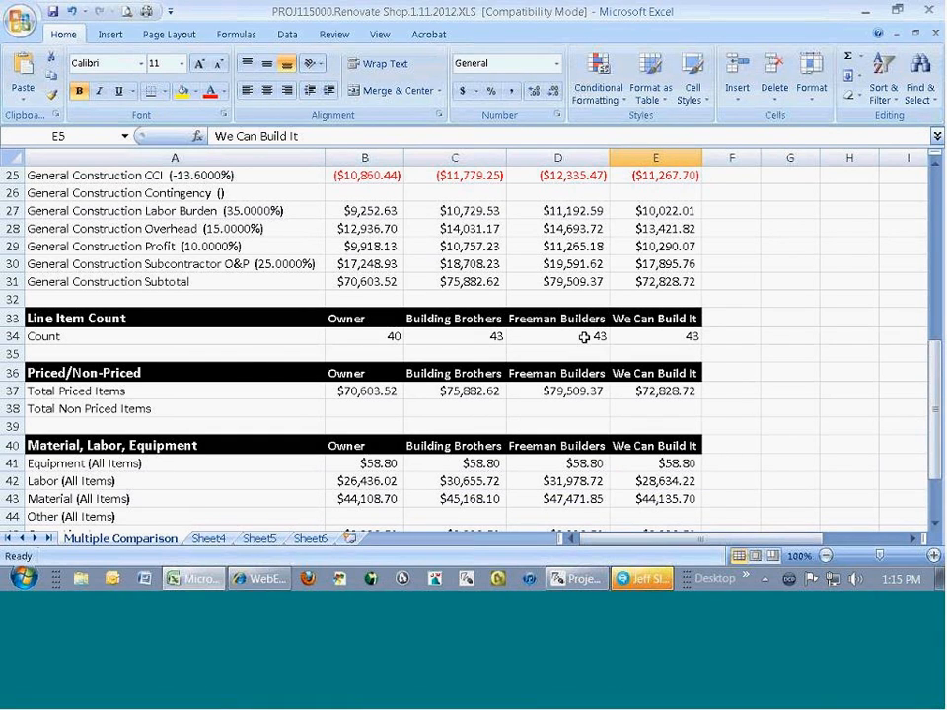
pyautogui.scroll(2, 584, 336)
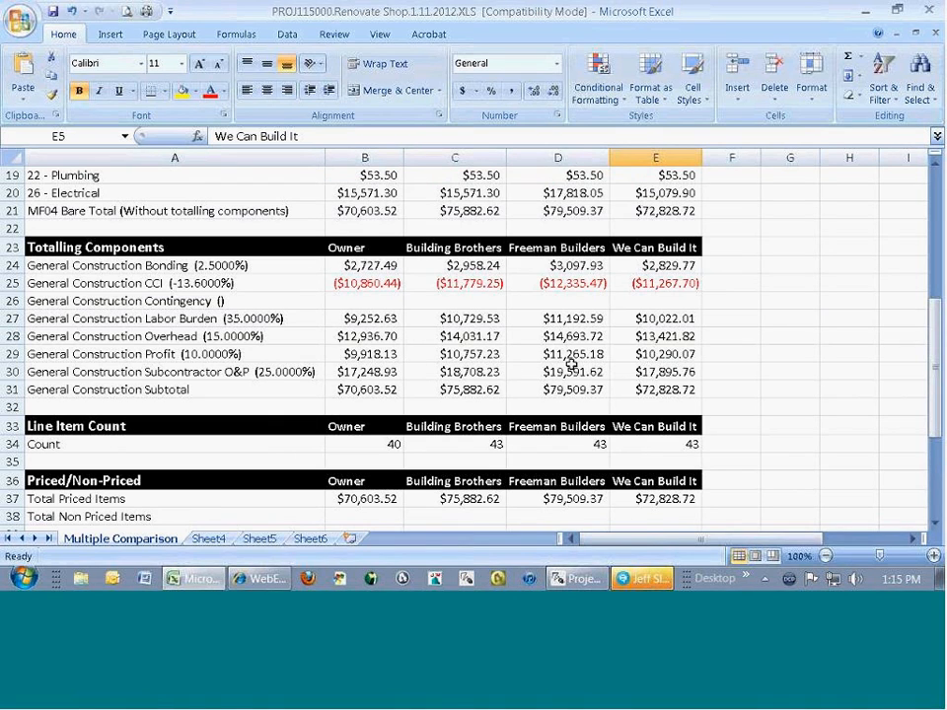
pyautogui.click(476, 354)
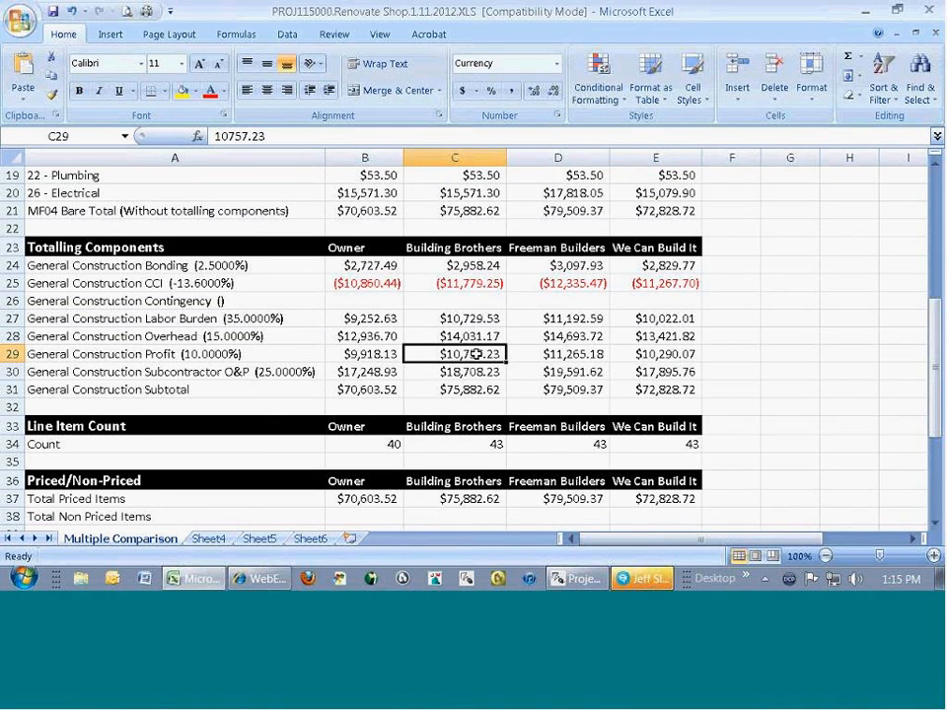
pyautogui.click(646, 354)
pyautogui.click(587, 354)
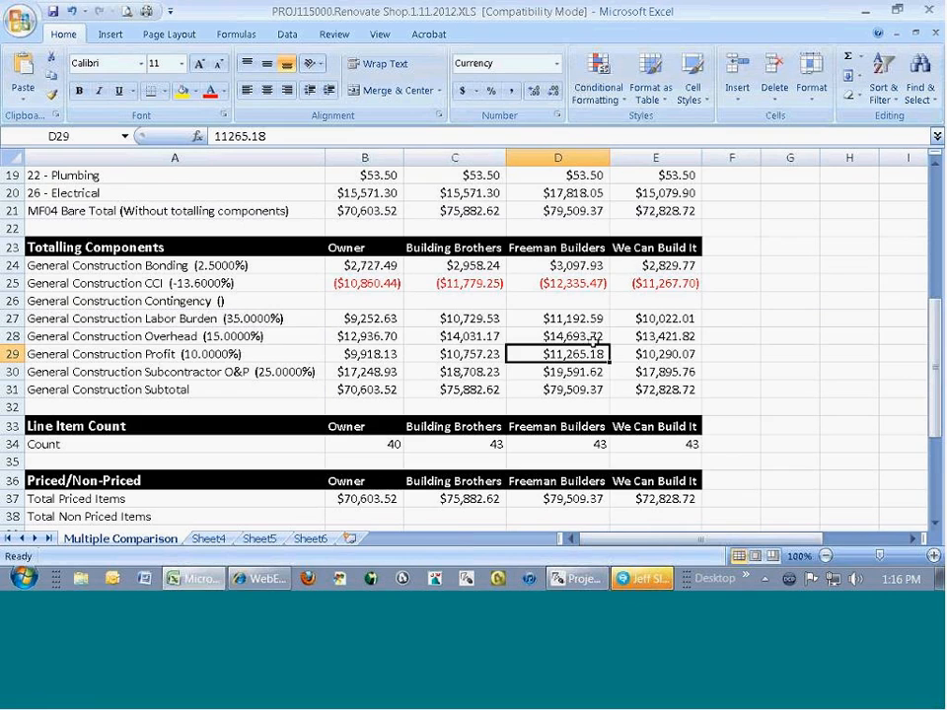
# Check the Estimate Totals row through We Can Build It, and switch to the WebEx Meeting Center page in Internet Explorer
pyautogui.scroll(-6, 592, 339)
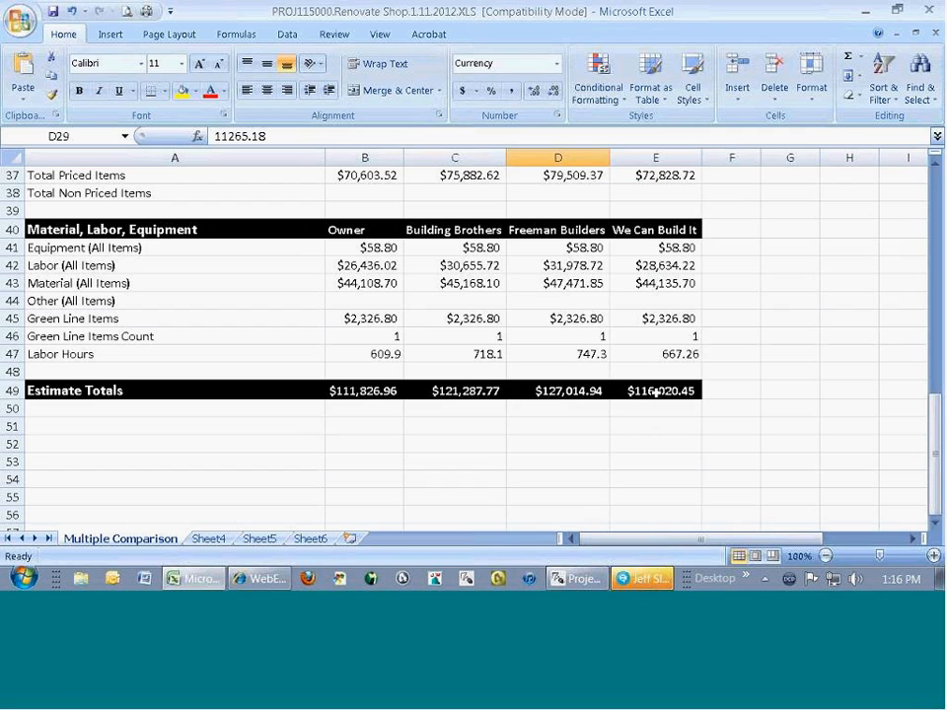
pyautogui.click(671, 390)
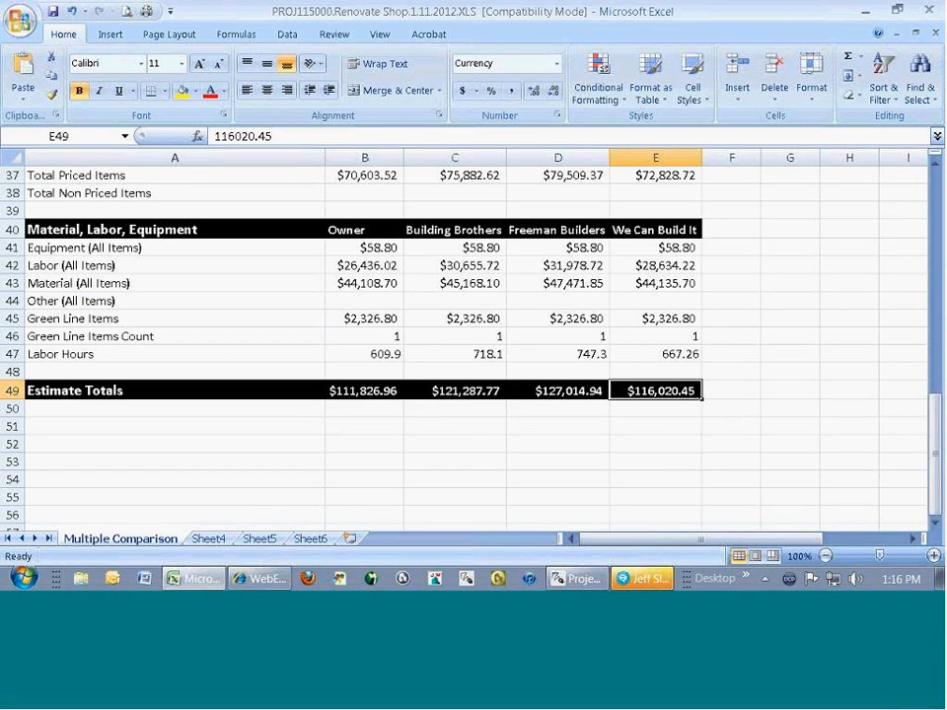
pyautogui.click(258, 578)
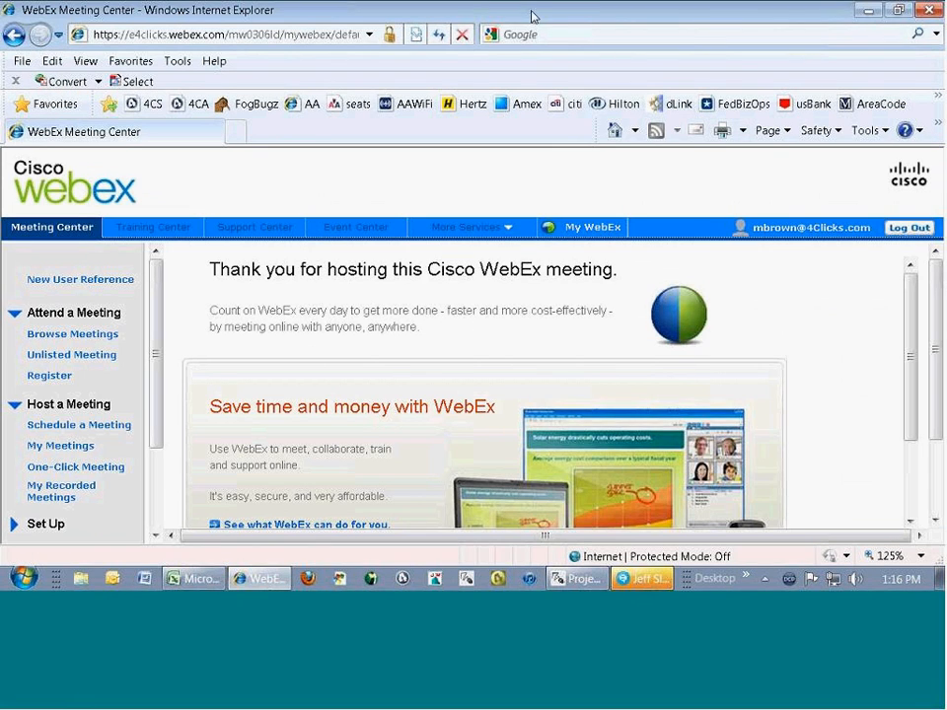